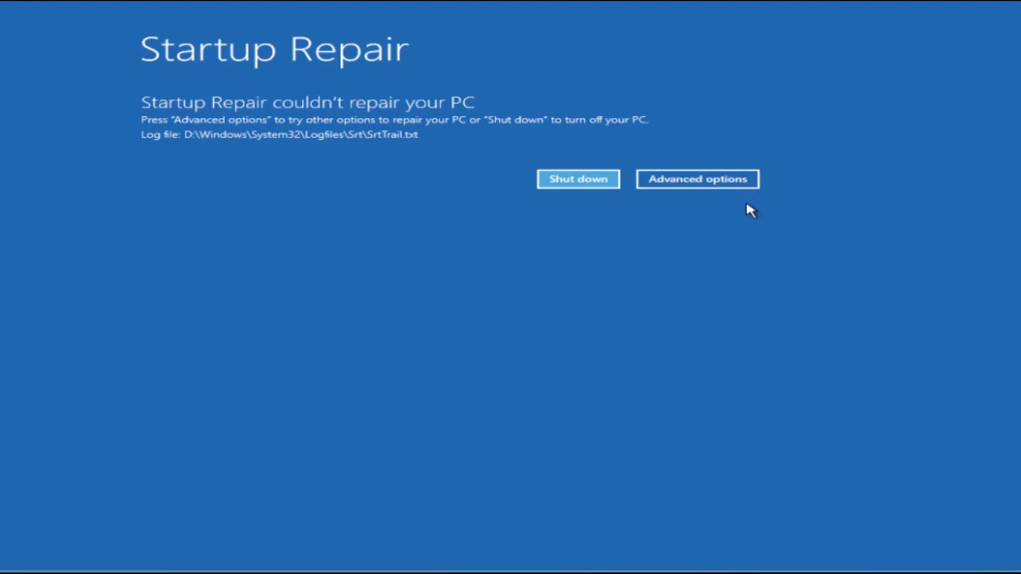
Step: Go through Advanced options and Troubleshoot to launch the Command Prompt tile
left_click(725, 183)
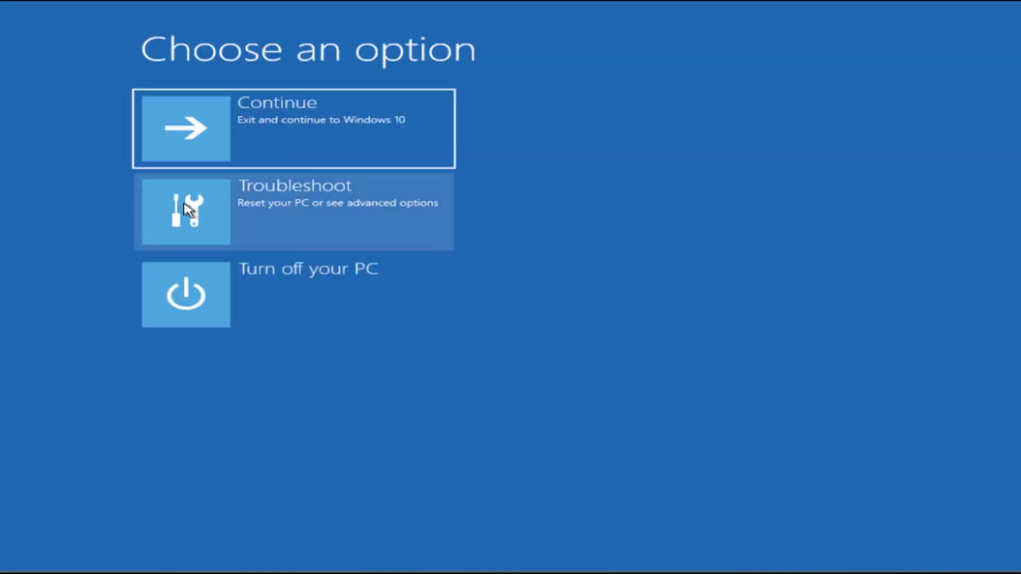
left_click(240, 225)
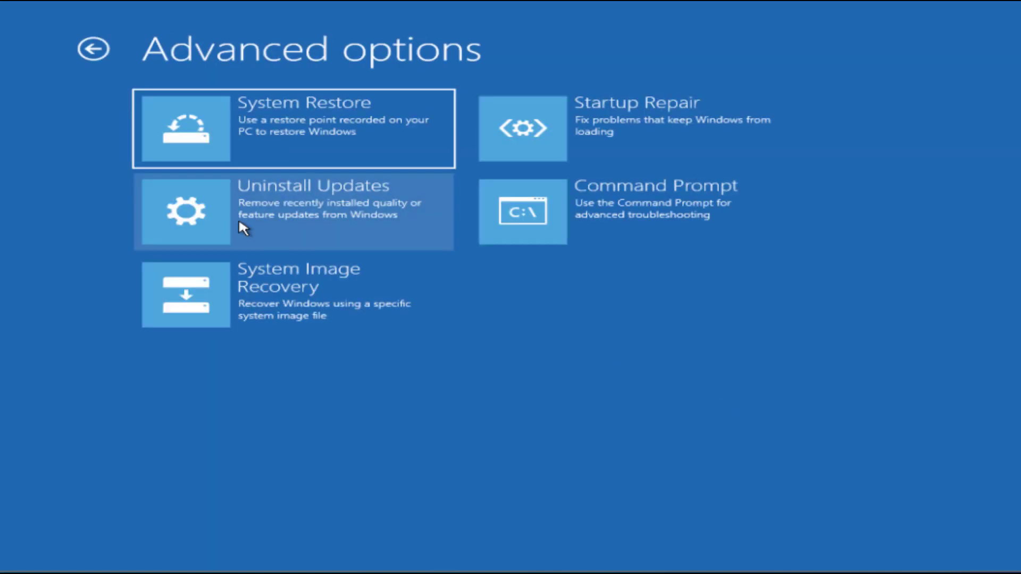
left_click(619, 211)
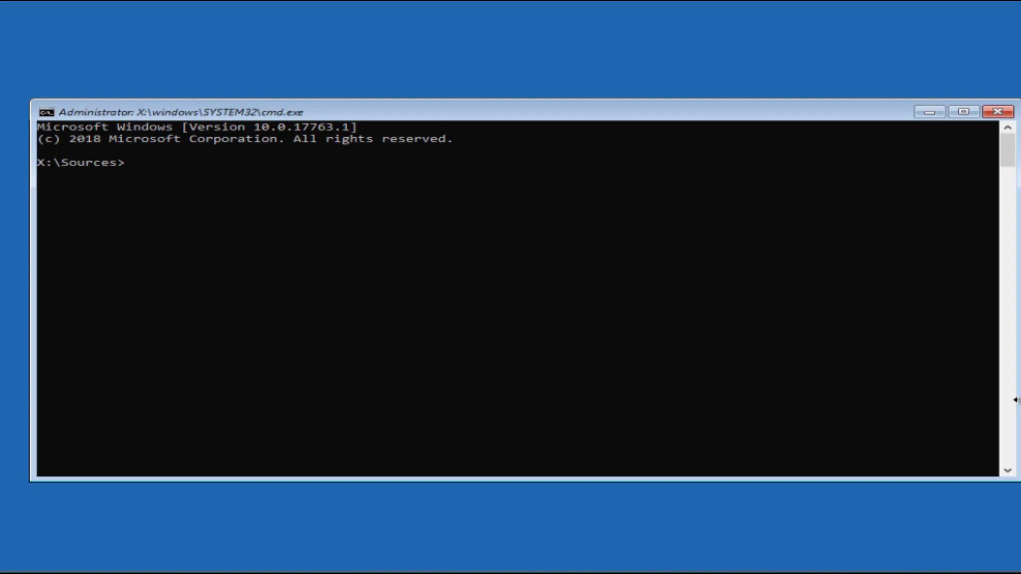
Step: Run bootrec.exe /rebuildbcd, which succeeds but identifies 0 Windows installations
type("bootrec.exe /rebuildbcd")
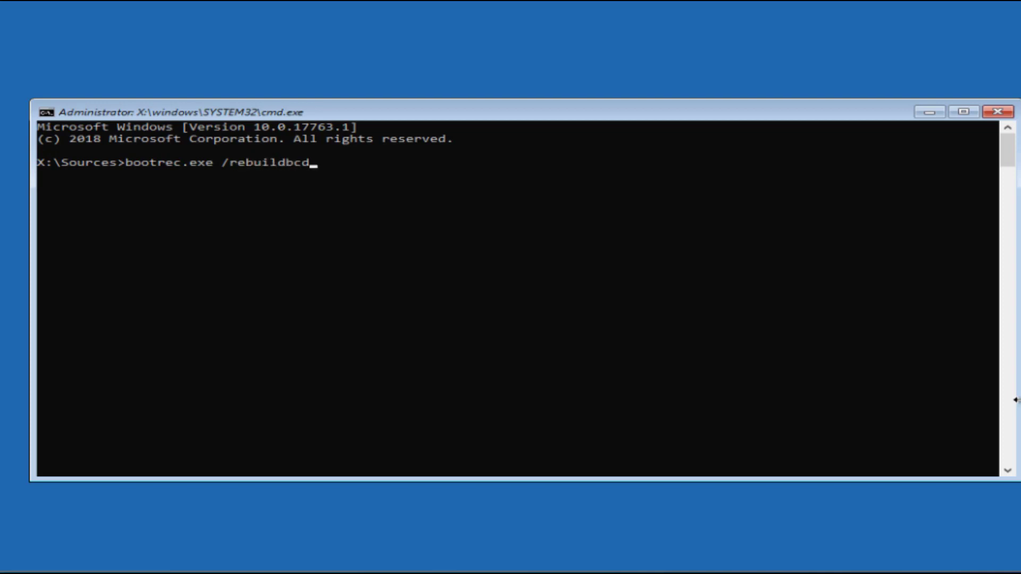
key("Return")
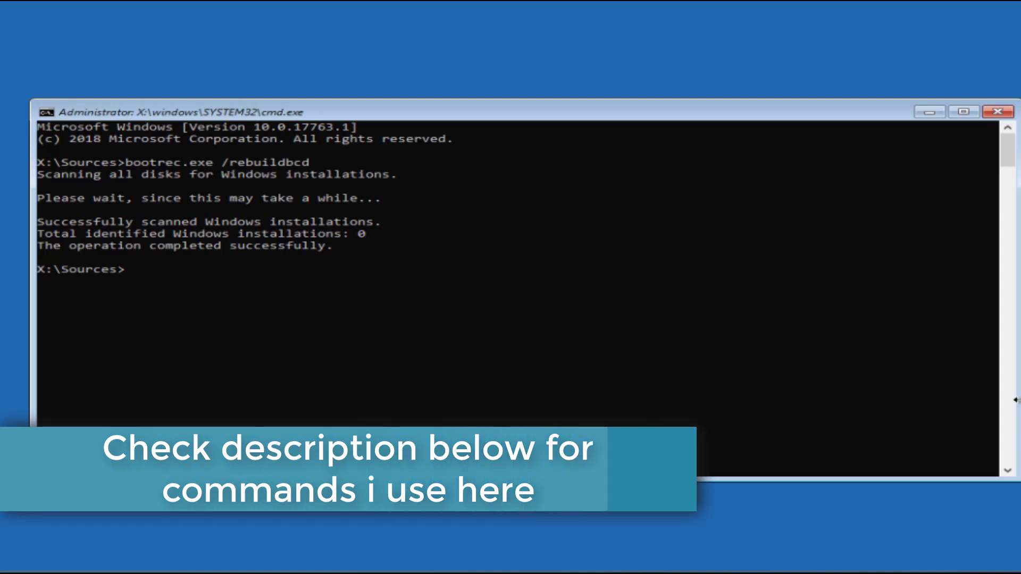
Step: Run bootrec.exe /fixmbr (succeeds) and bootrec.exe /fixboot (Access is denied), then begin typing chkdsk /r
type("bootre")
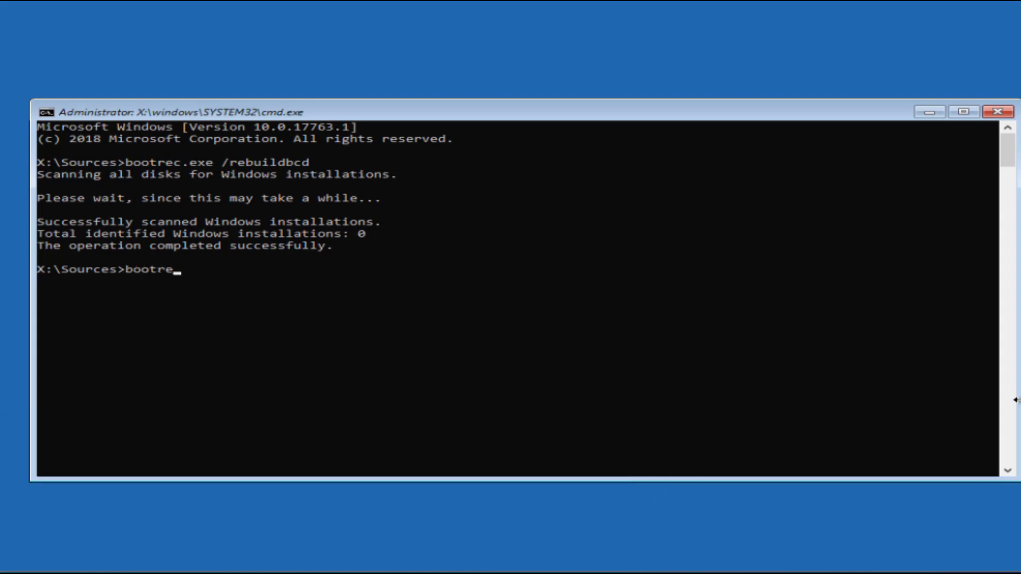
type("c.exe /fixmbr")
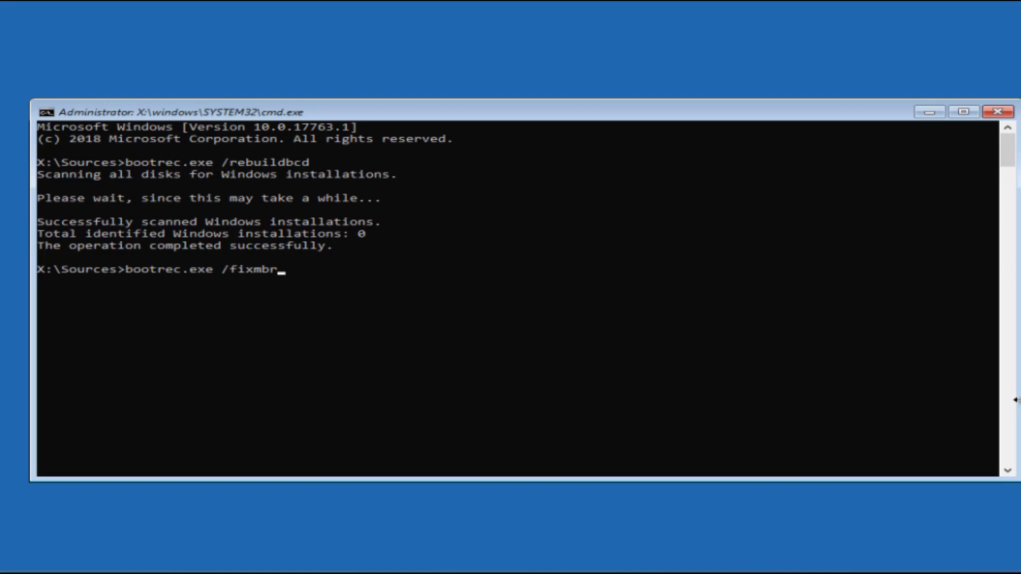
key("Return")
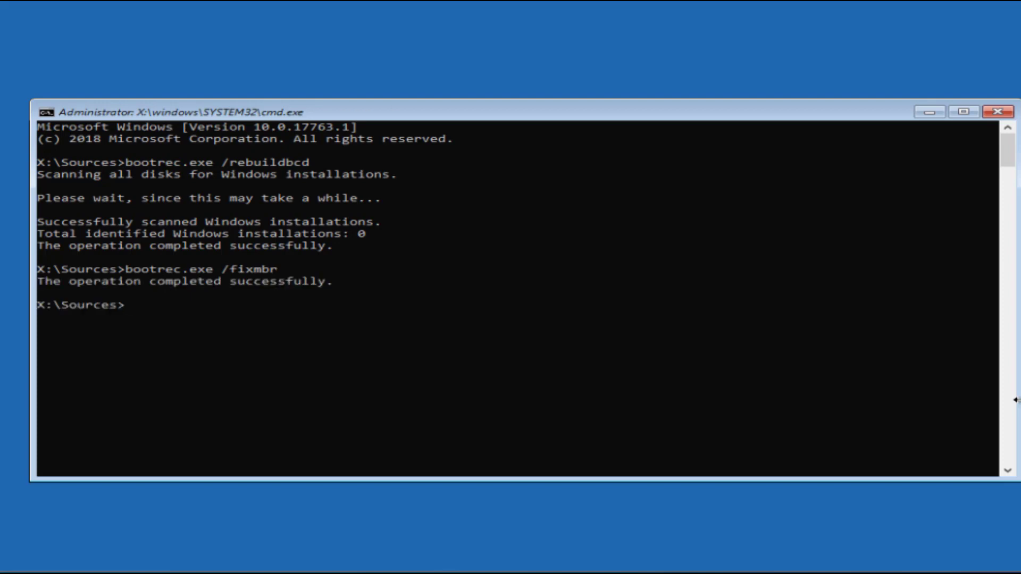
type("bootrec.exe /fi")
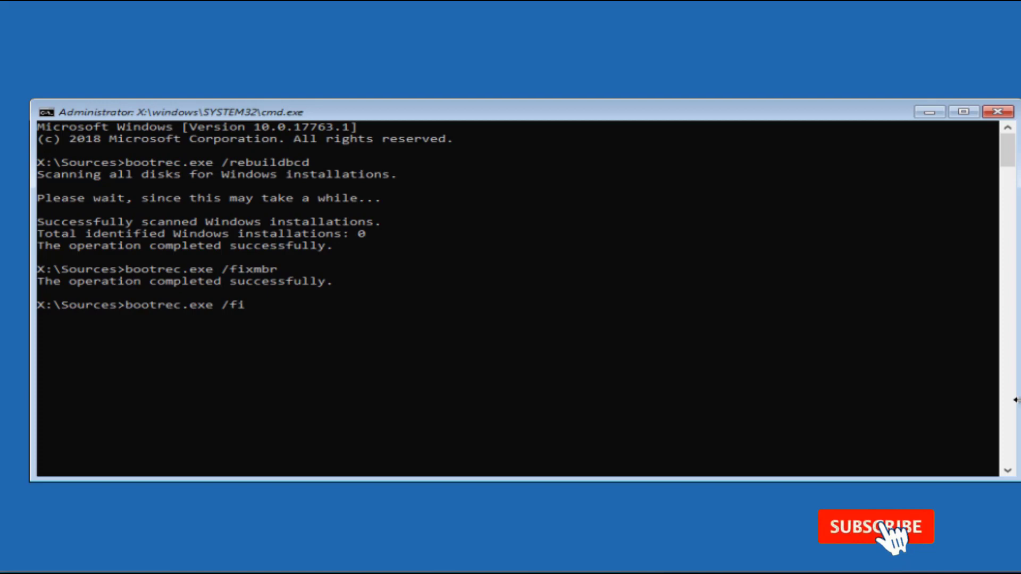
type("xboot")
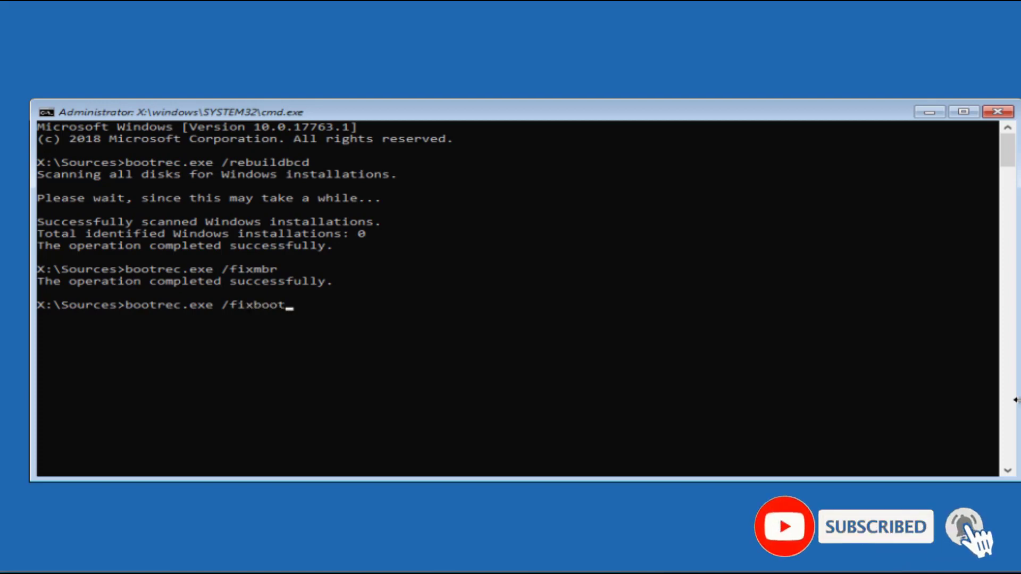
key("Return")
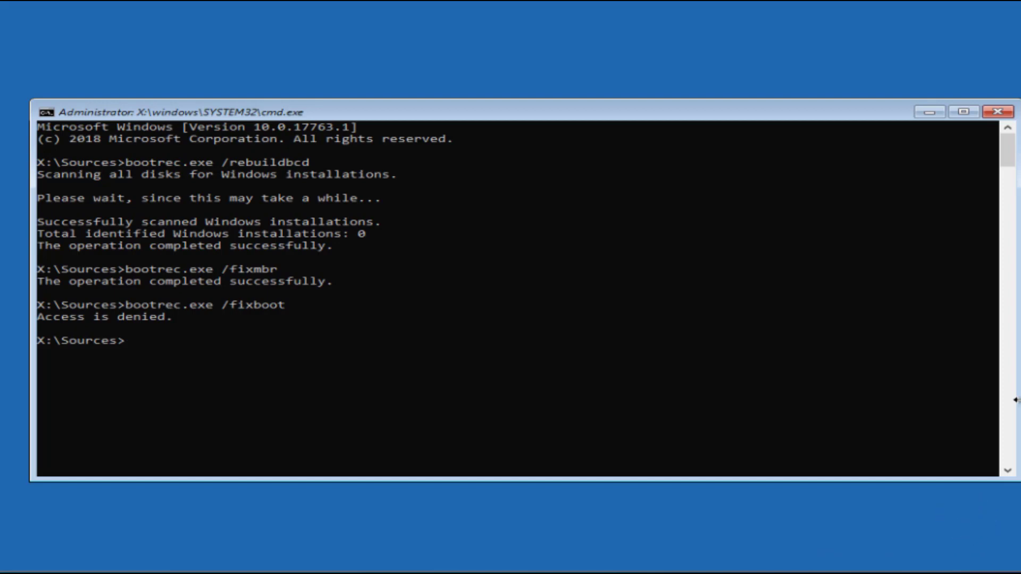
type("chkdsk /r")
Step: Abandon the unfinished chkdsk /r C command and exit the console
type("C")
key("BackSpace")
key("BackSpace")
key("BackSpace")
key("BackSpace")
key("BackSpace")
key("BackSpace")
key("BackSpace")
key("BackSpace")
key("BackSpace")
key("BackSpace")
key("BackSpace")
key("BackSpace")
type("exit")
key("Return")
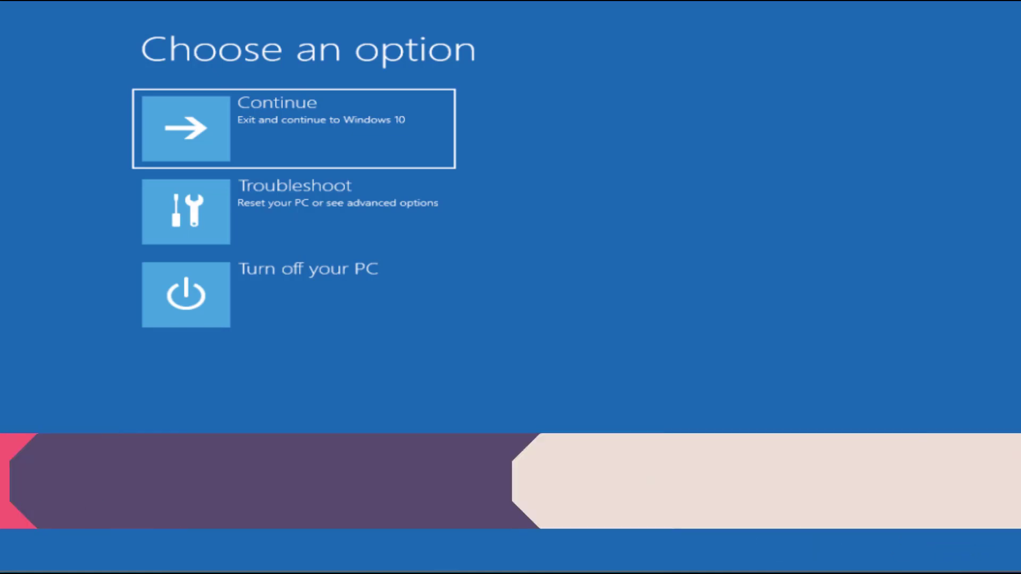
Step: Reopen Command Prompt from Troubleshoot and enter dism /online /cleanup-image /restorehealth
left_click(311, 211)
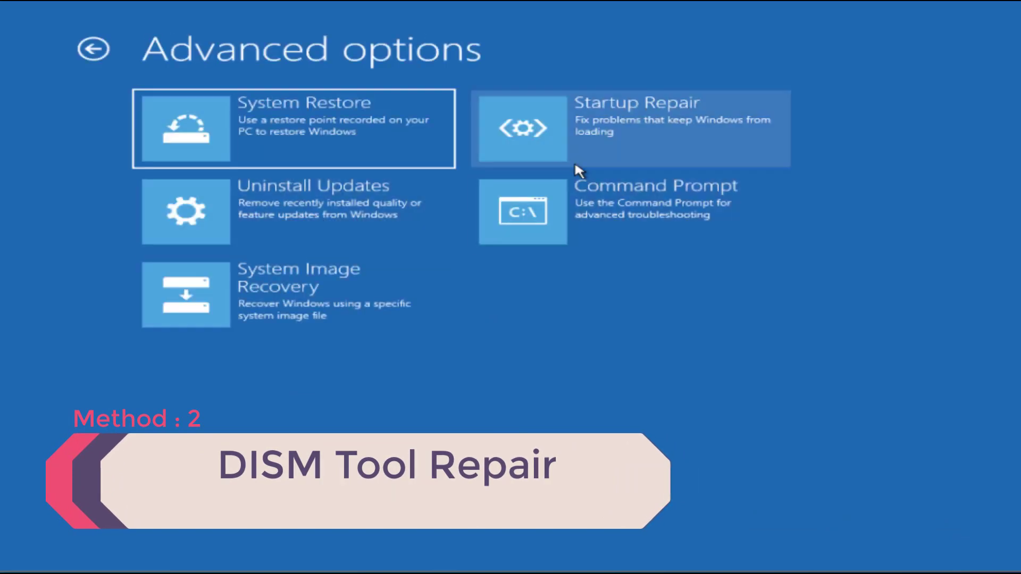
left_click(603, 218)
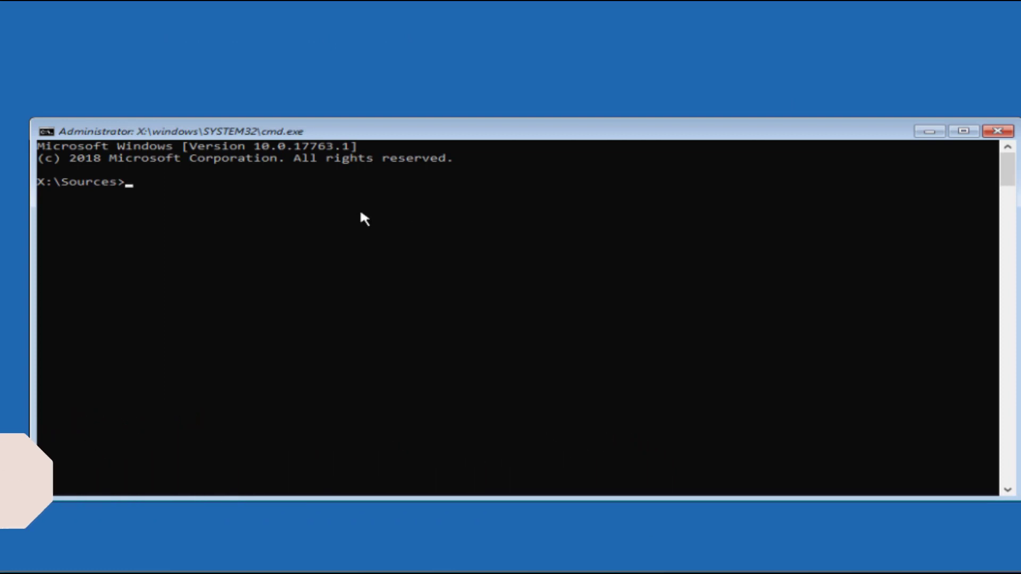
type("dism")
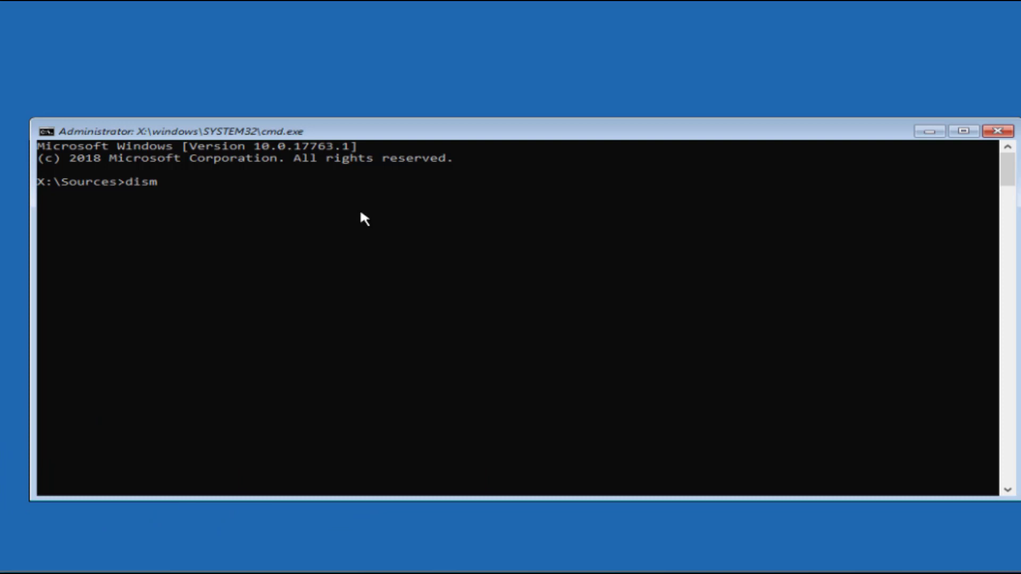
type(" /online /cleanup")
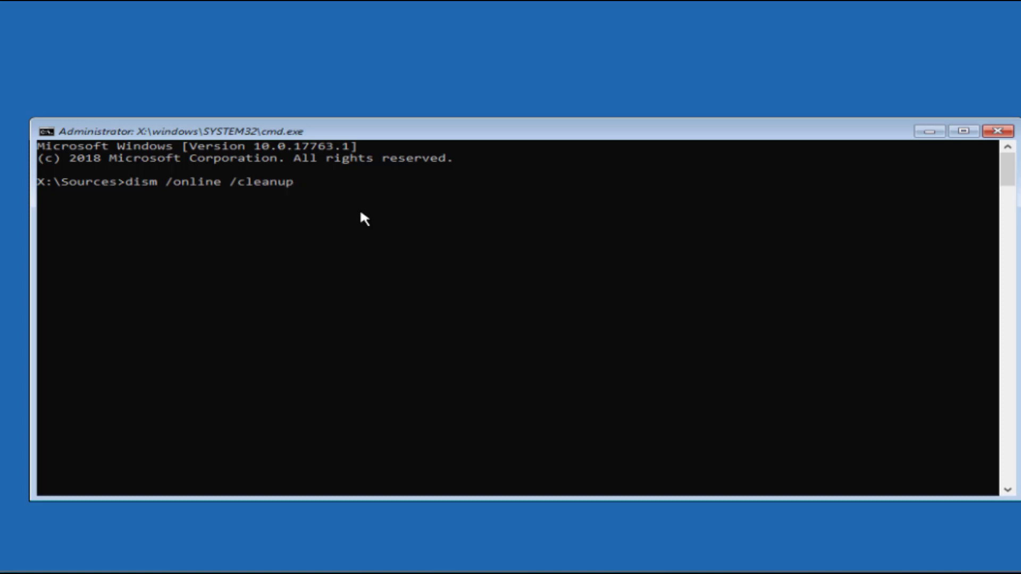
type("-image /restoreh")
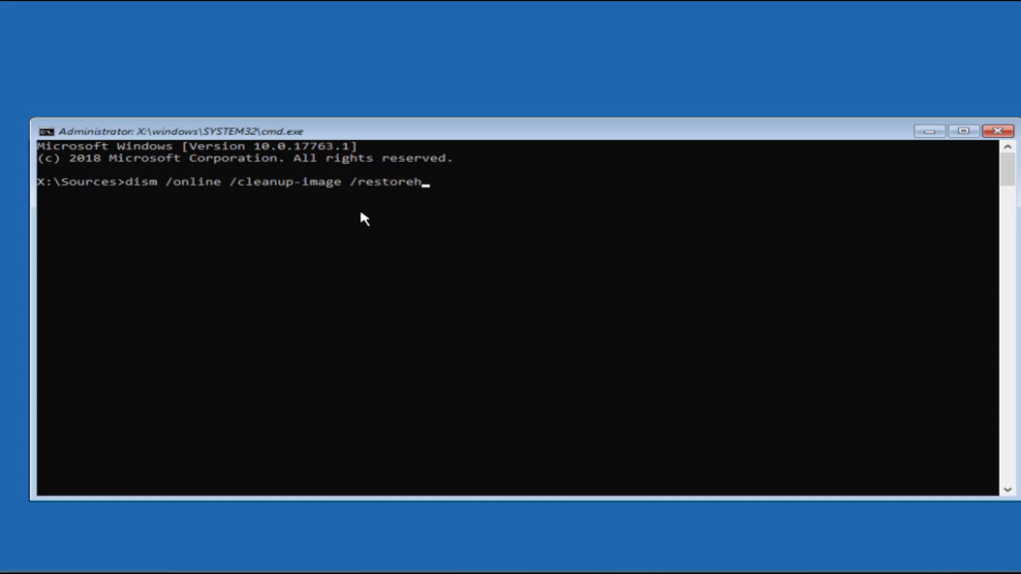
type("ealth")
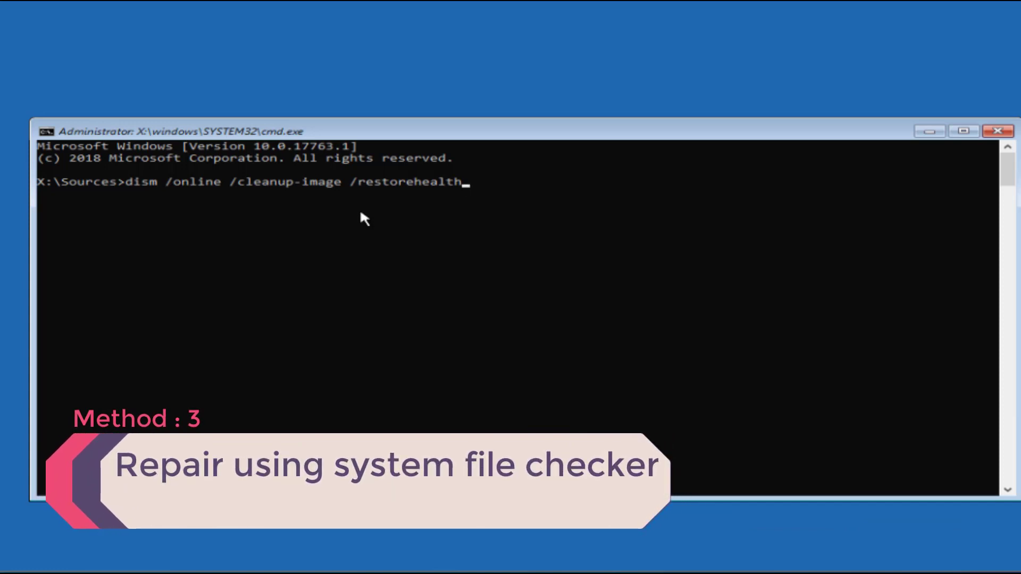
Step: Replace the DISM command with chkdsk /f /r, which fails on the write-protected volume, then exit
key("BackSpace")
key("BackSpace")
key("BackSpace")
key("BackSpace")
key("BackSpace")
key("BackSpace")
key("BackSpace")
key("BackSpace")
key("BackSpace")
key("BackSpace")
key("BackSpace")
key("BackSpace")
key("BackSpace")
key("BackSpace")
key("BackSpace")
key("BackSpace")
key("BackSpace")
key("BackSpace")
key("BackSpace")
key("BackSpace")
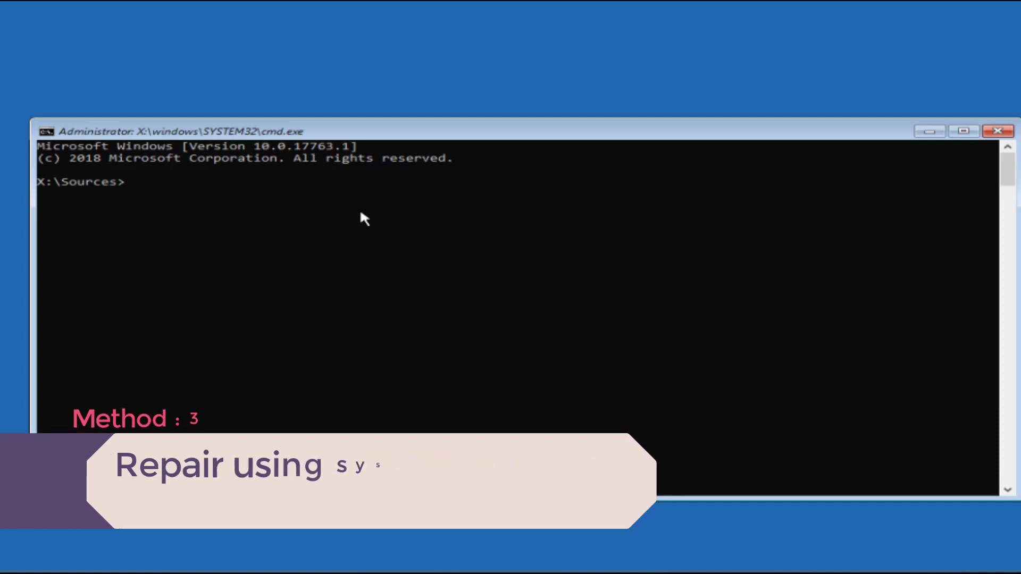
type("chkds")
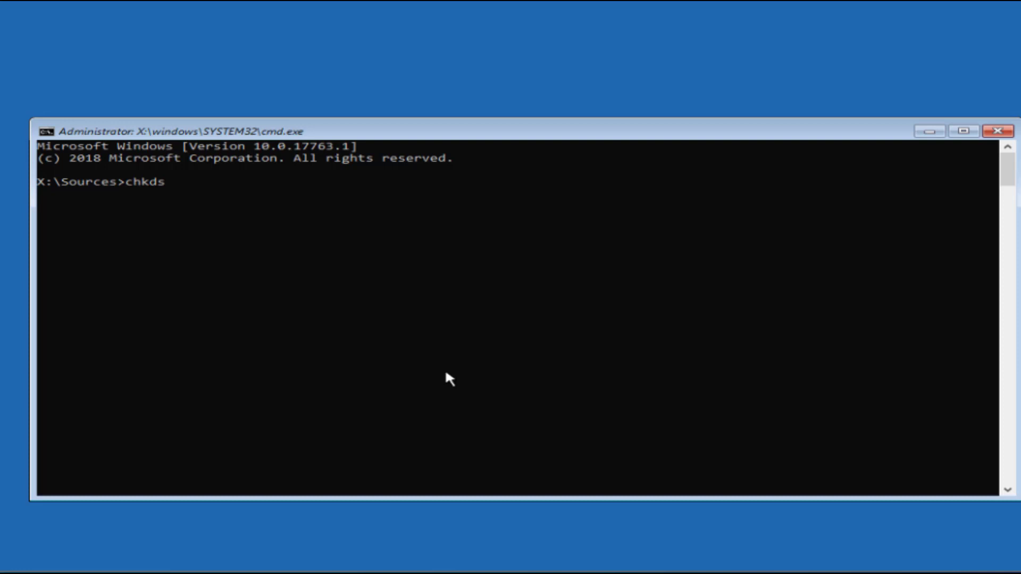
type("k /f /r")
key("Return")
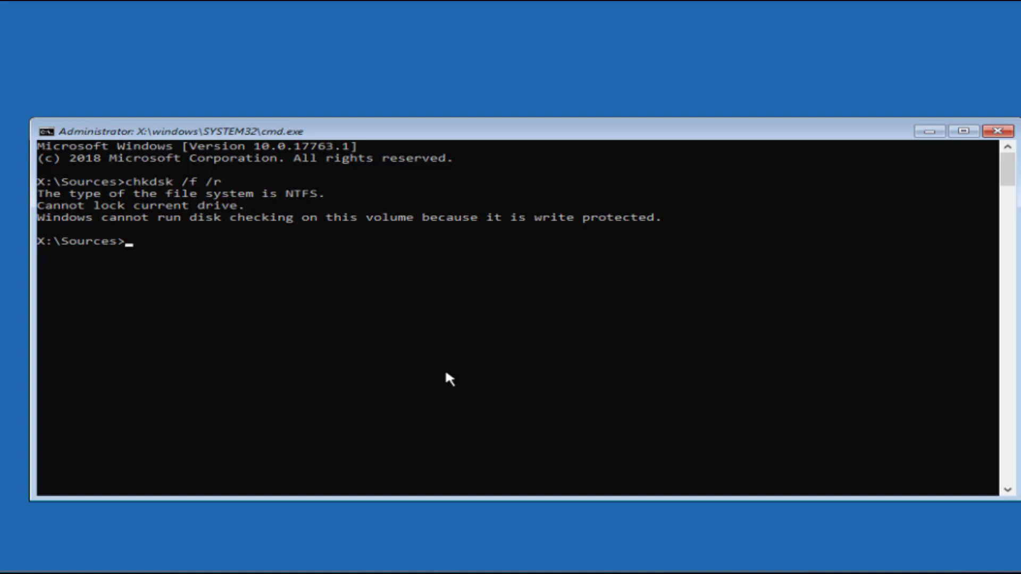
type("exit")
key("Return")
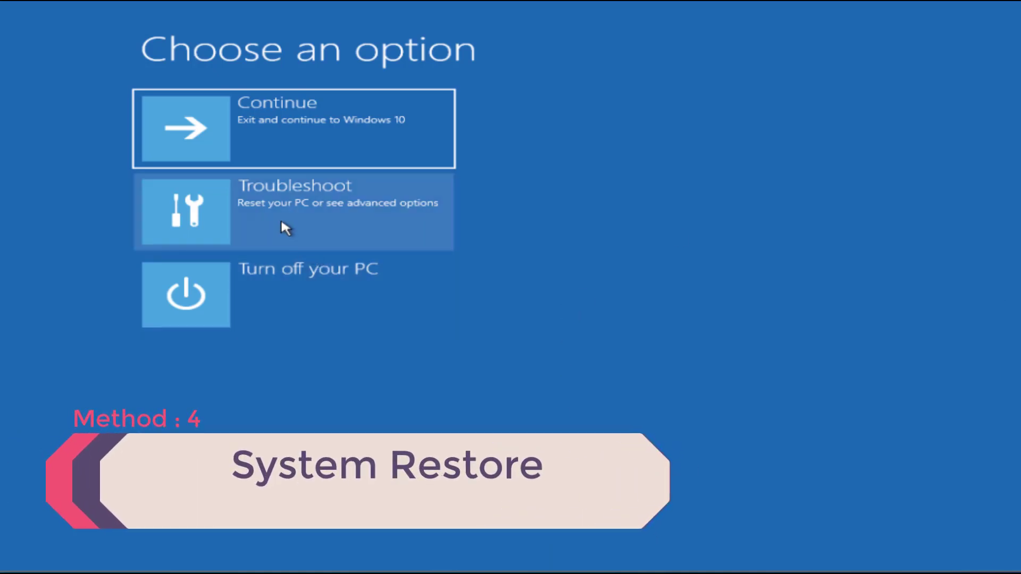
left_click(308, 217)
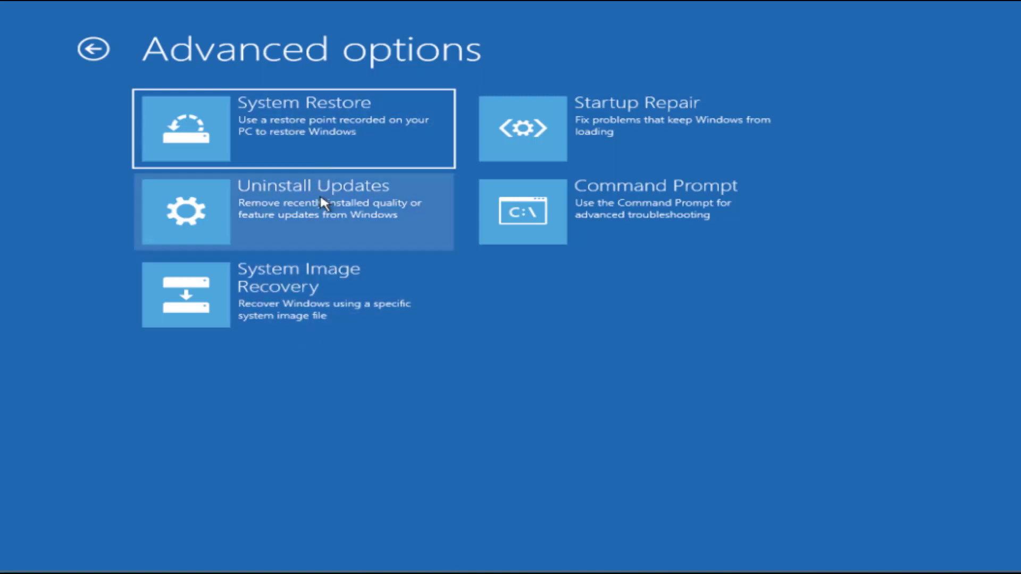
left_click(297, 143)
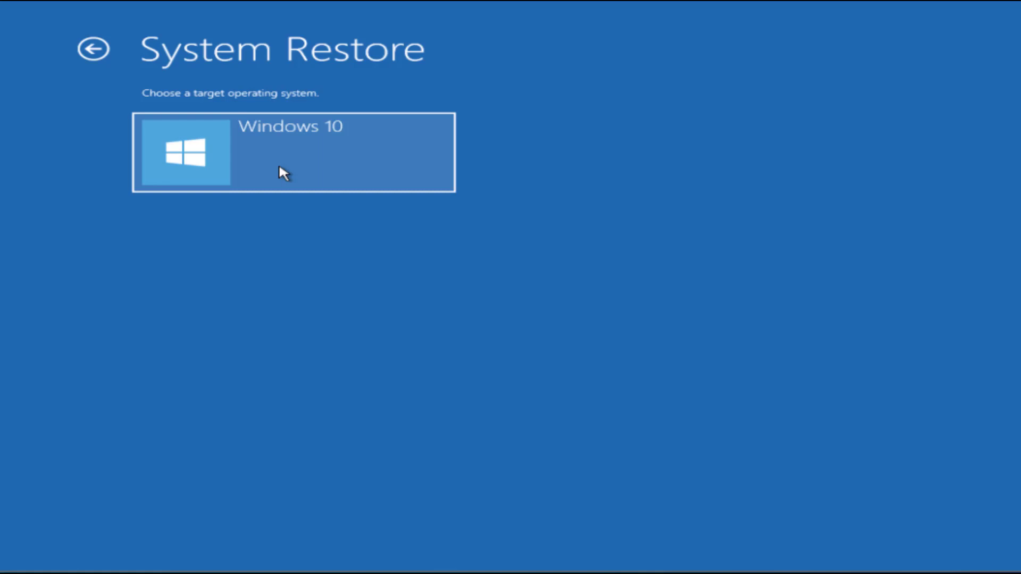
left_click(276, 166)
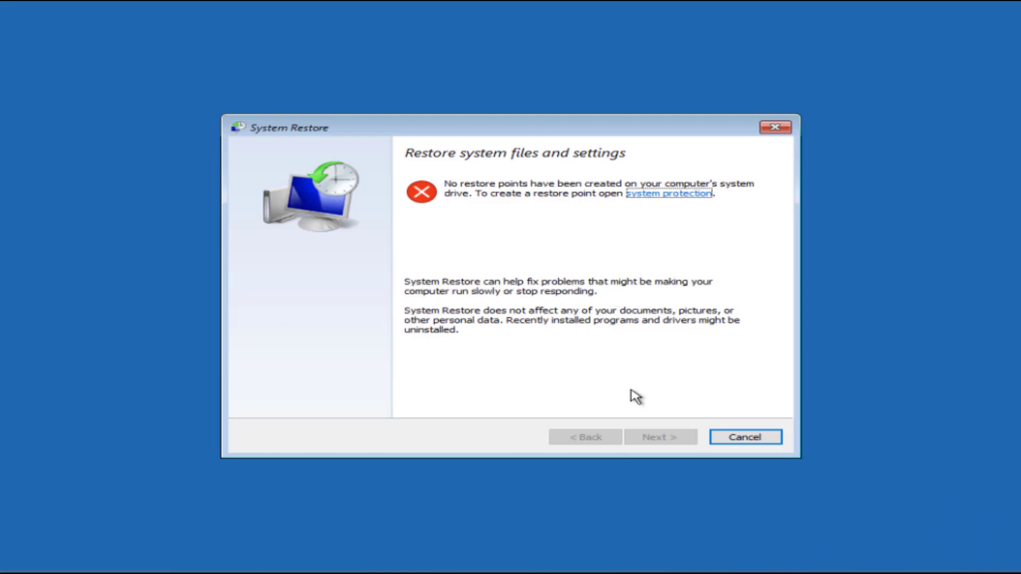
left_click(729, 439)
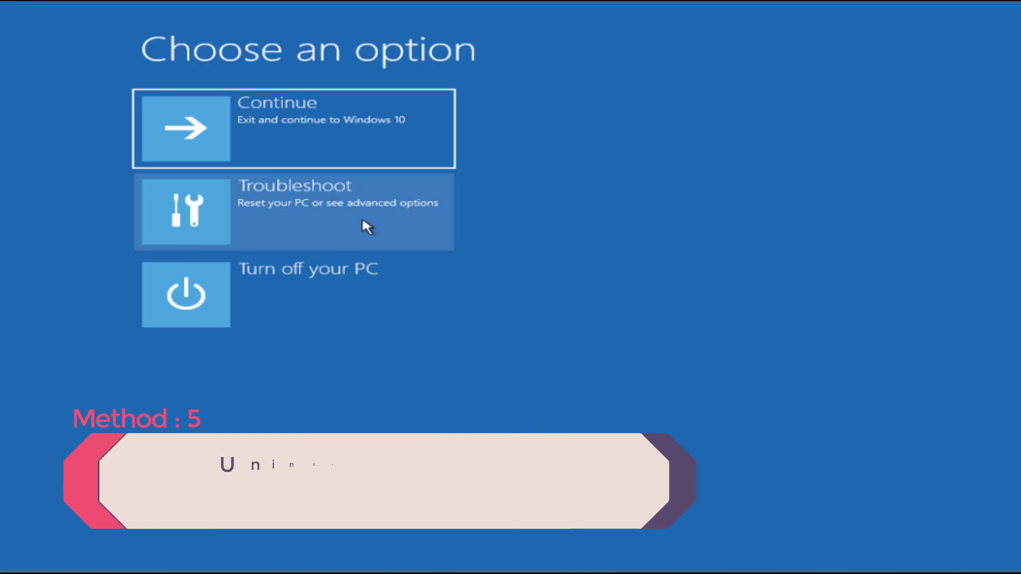
Step: Open Troubleshoot > Uninstall Updates and choose Uninstall latest feature update
left_click(366, 223)
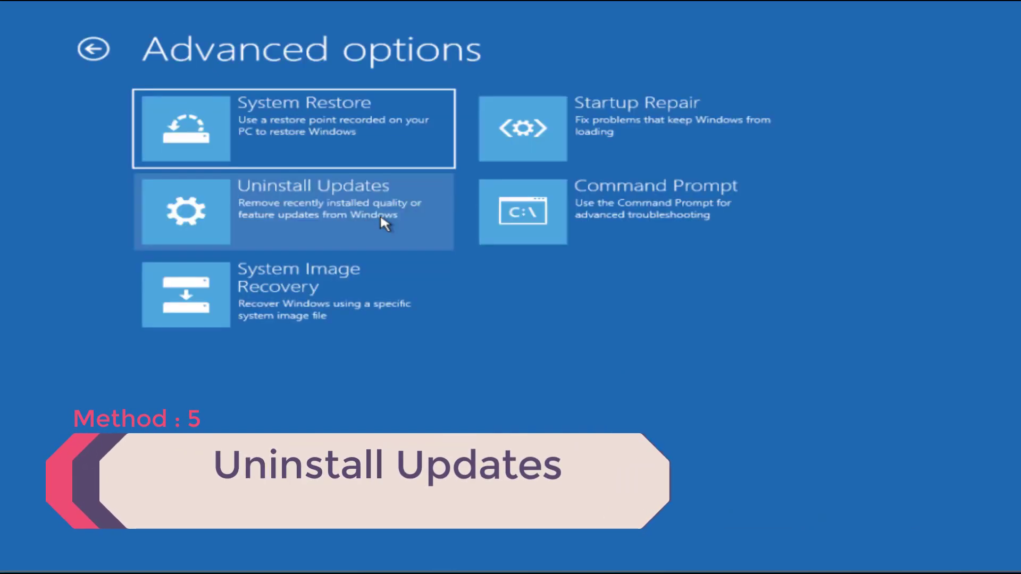
left_click(293, 217)
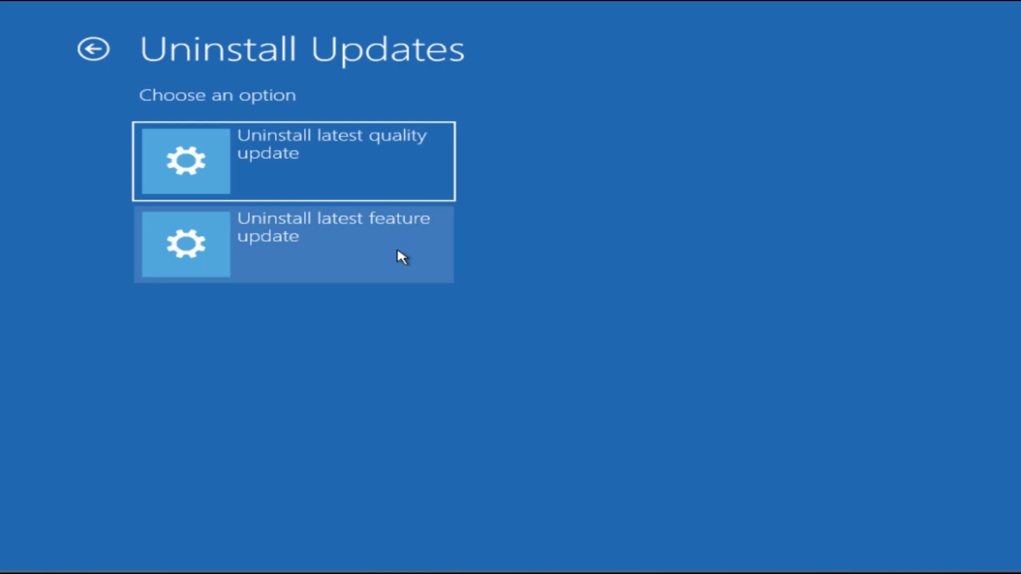
left_click(297, 247)
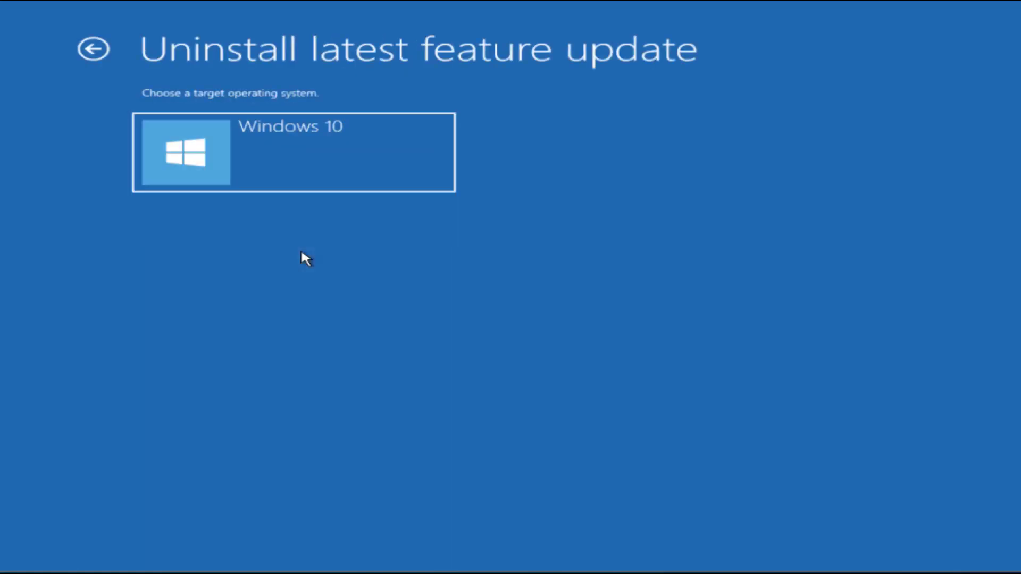